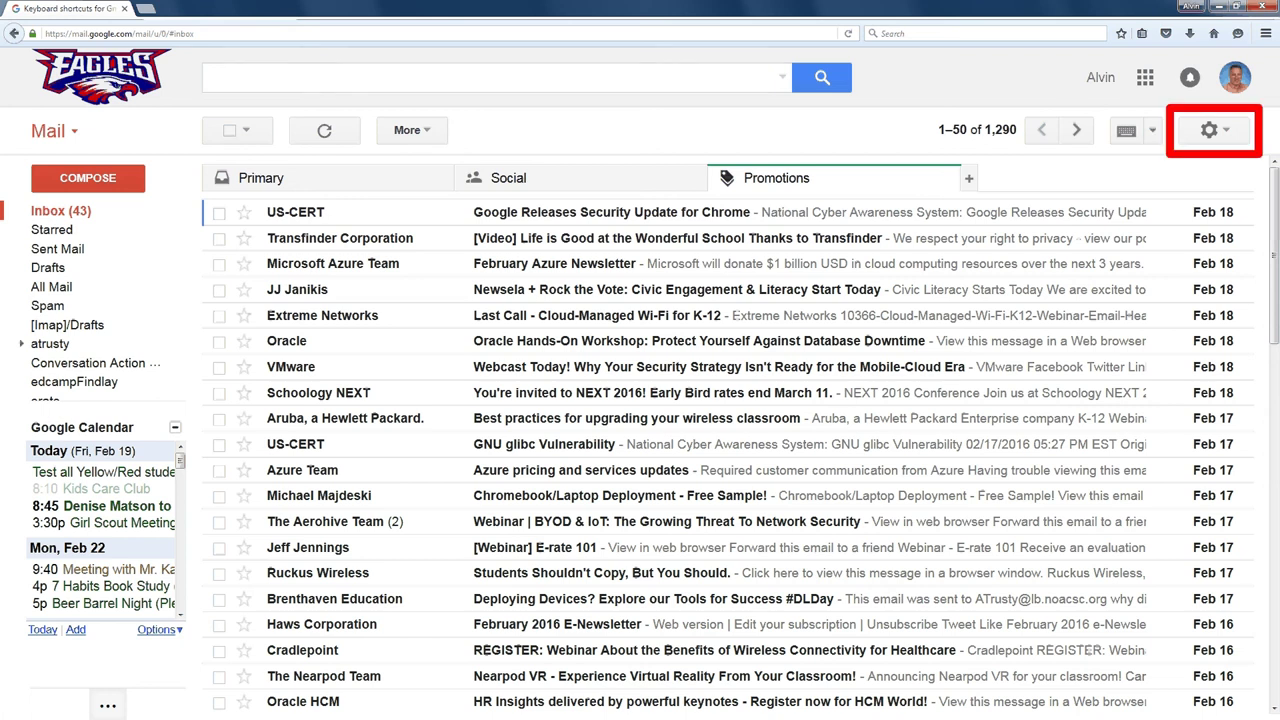
- Open Gmail's full Settings page and scroll down to the Keyboard shortcuts setting
click(1210, 130)
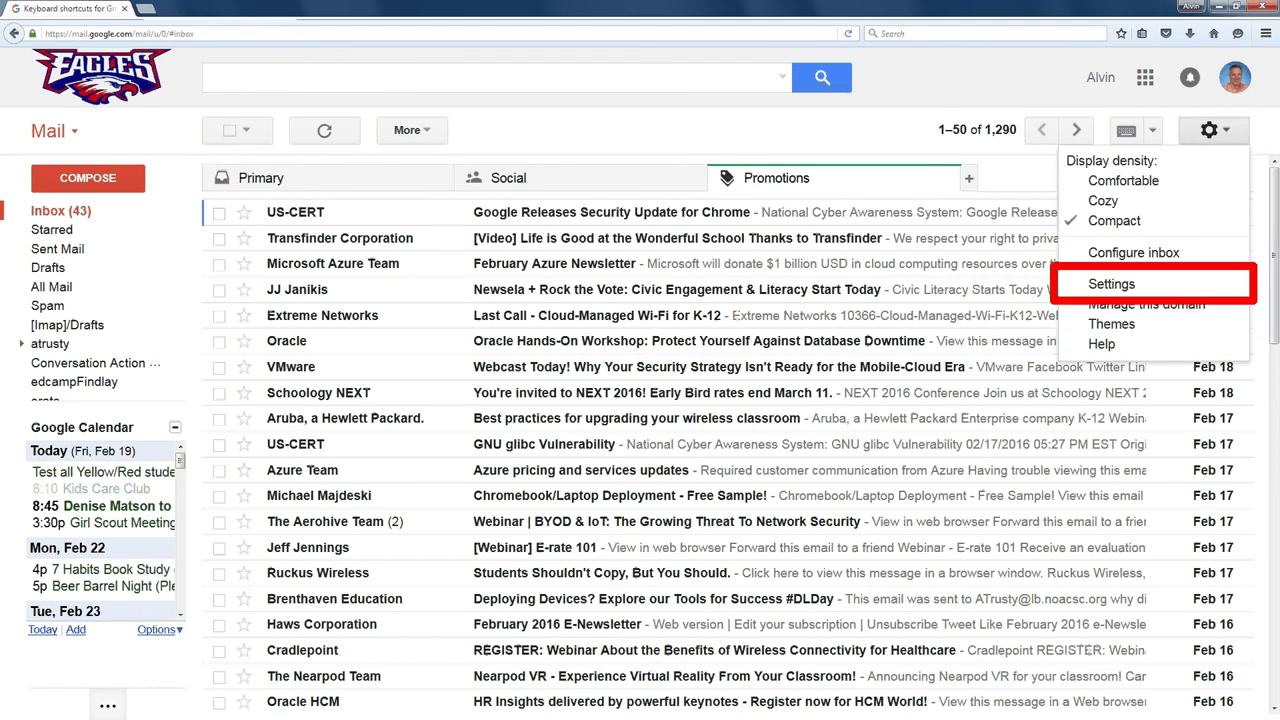
click(1111, 284)
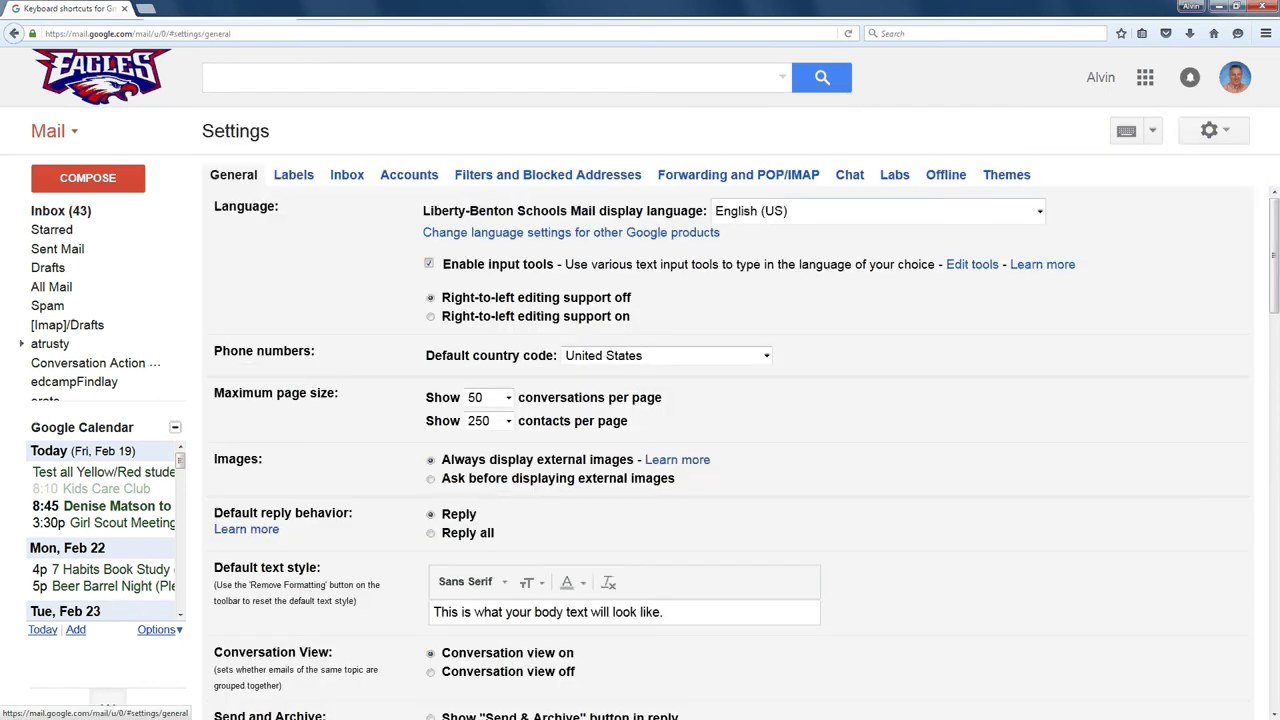
scroll(725, 450, down, 10)
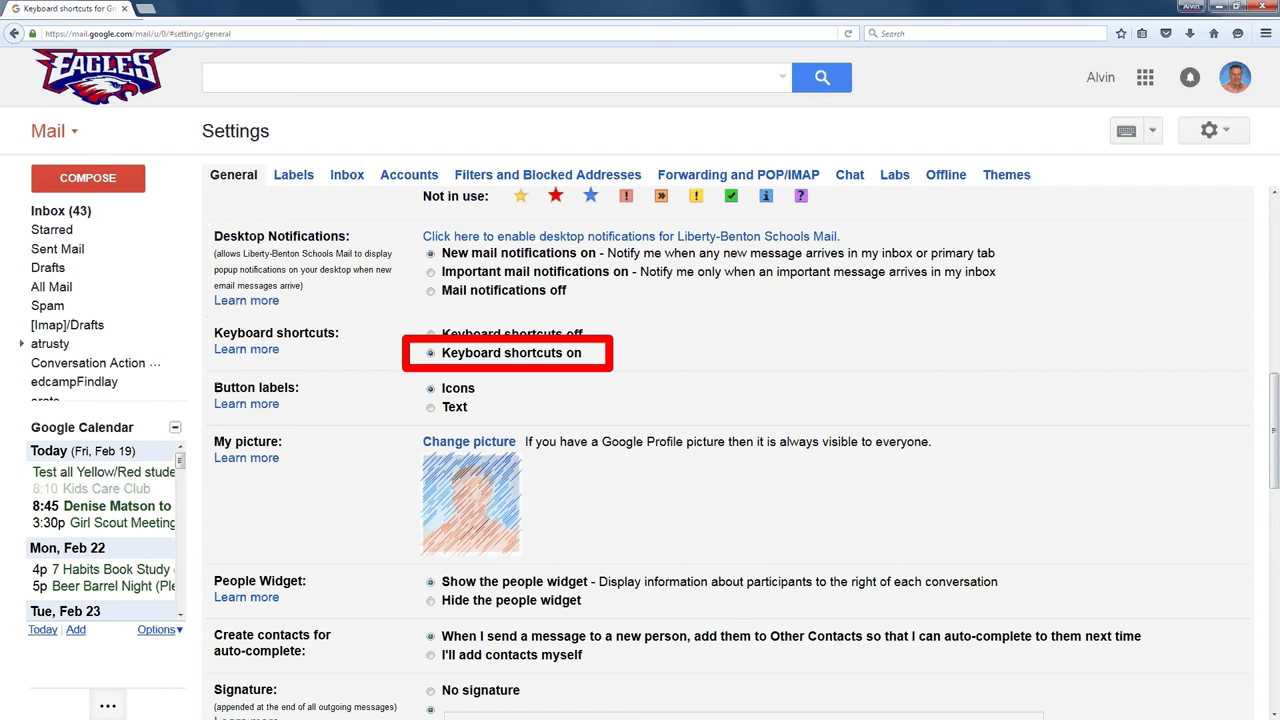
scroll(728, 450, down, 15)
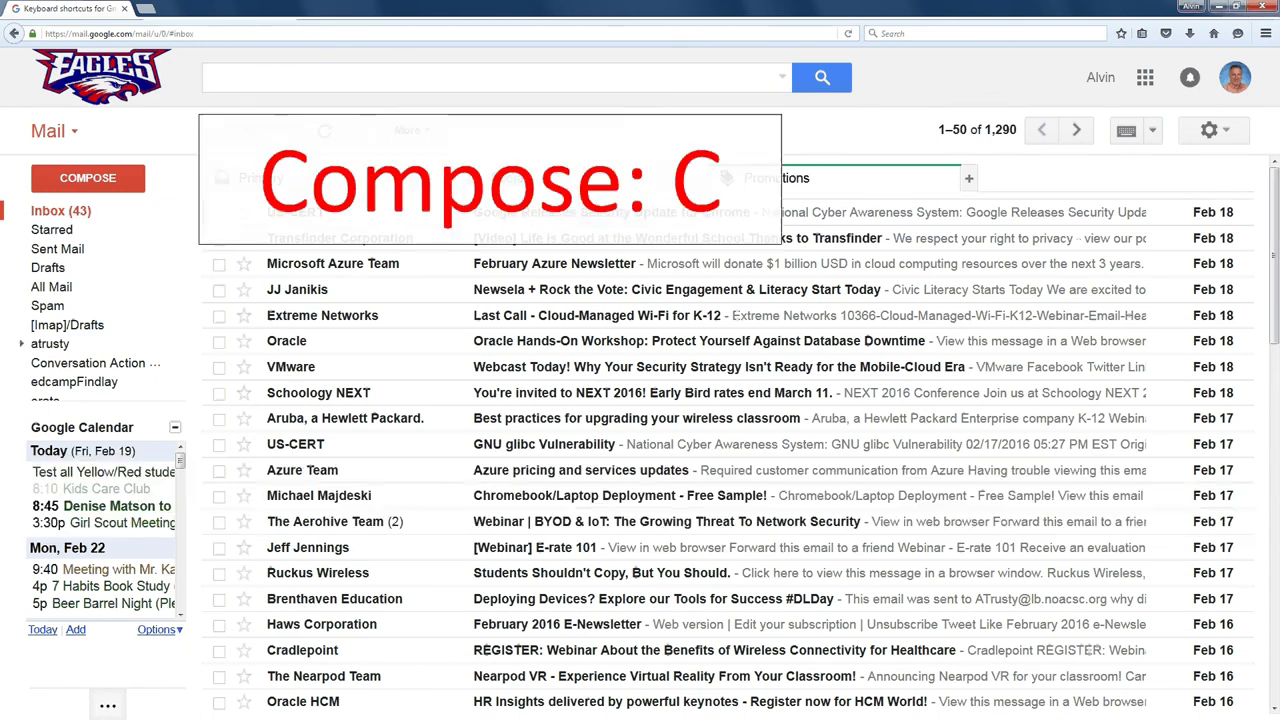
- Compose a message to the Everyone list, subject 'Gmail Shortcuts', with a 'Good Morning,' note about typing
key(c)
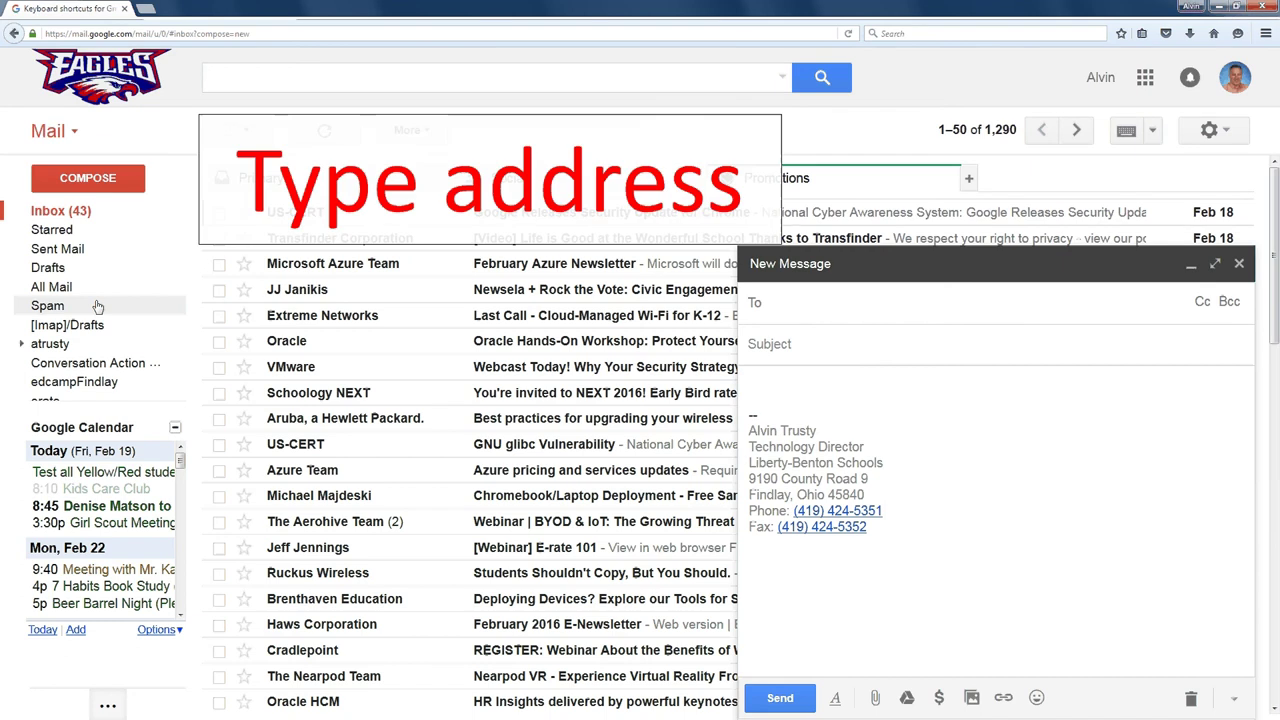
text(ever)
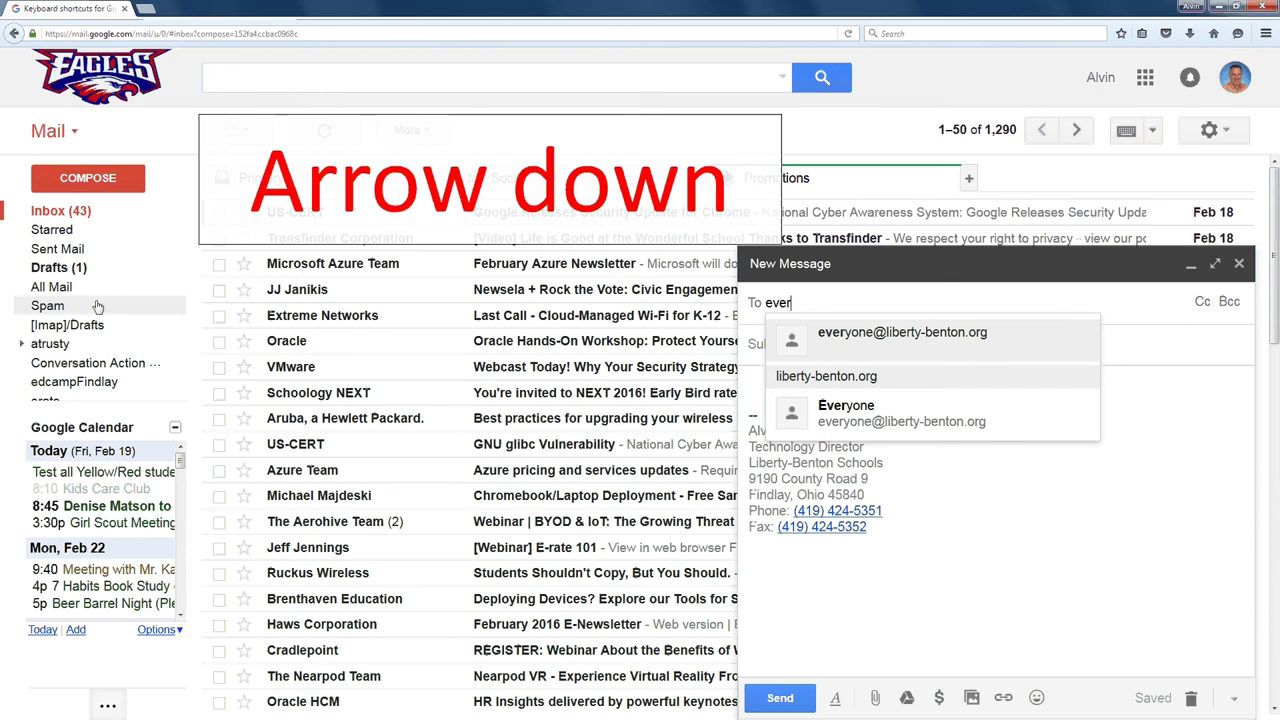
key(Tab)
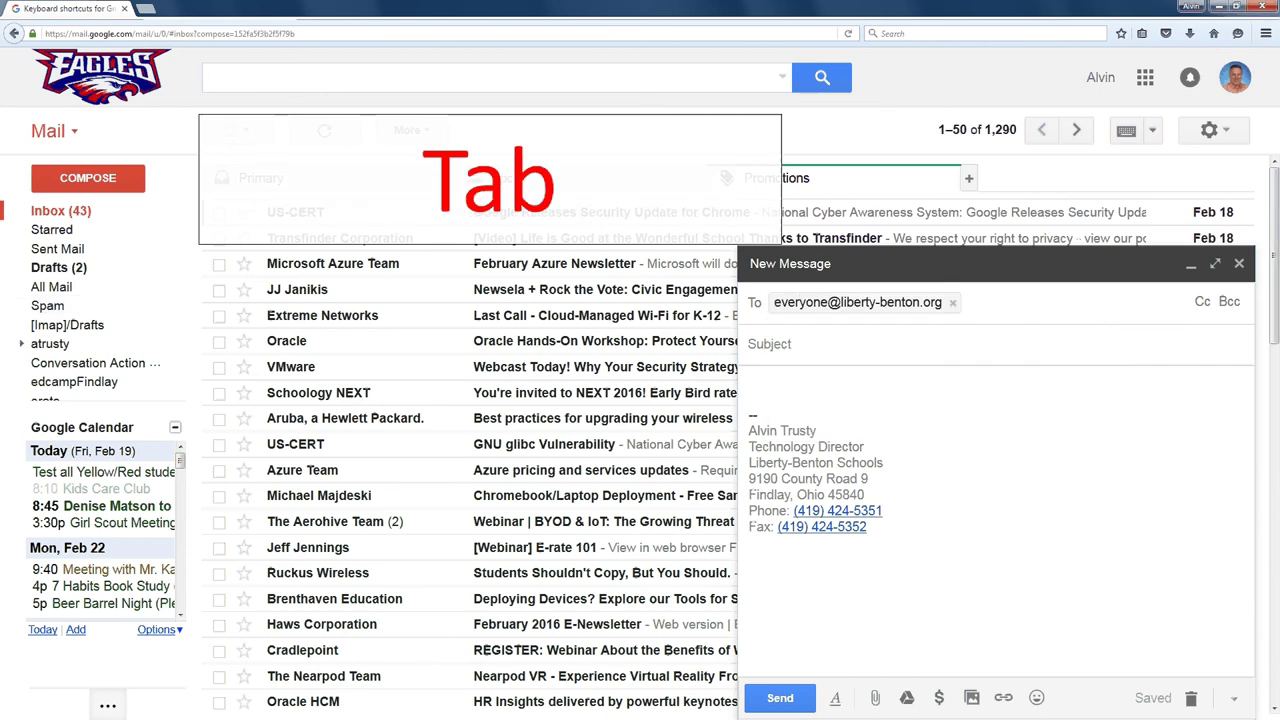
key(Tab)
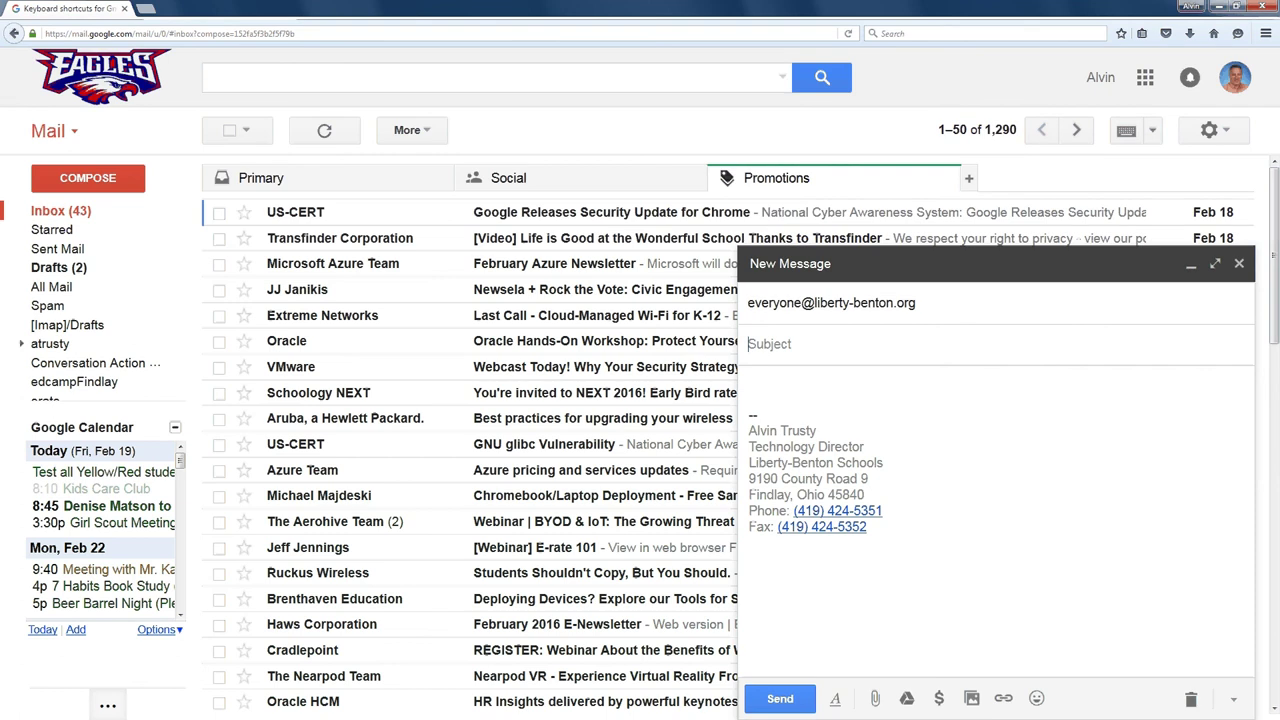
text(Gmail Shortcuts)
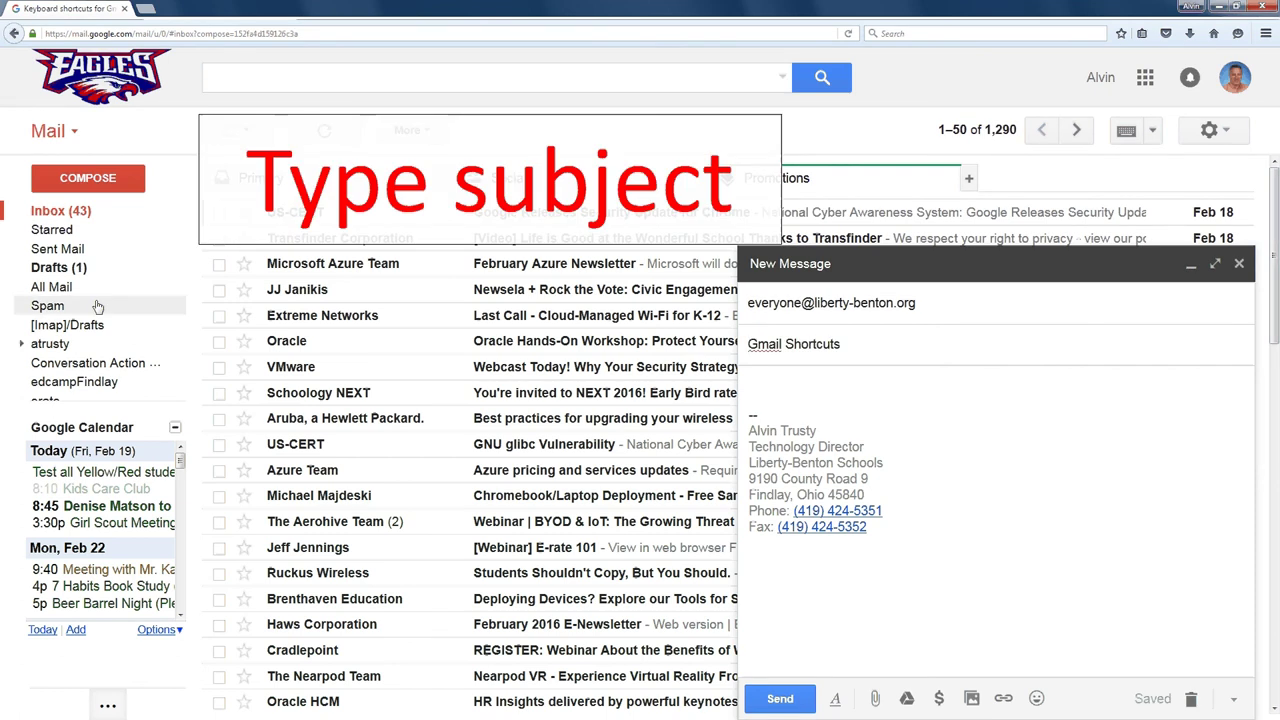
key(Tab)
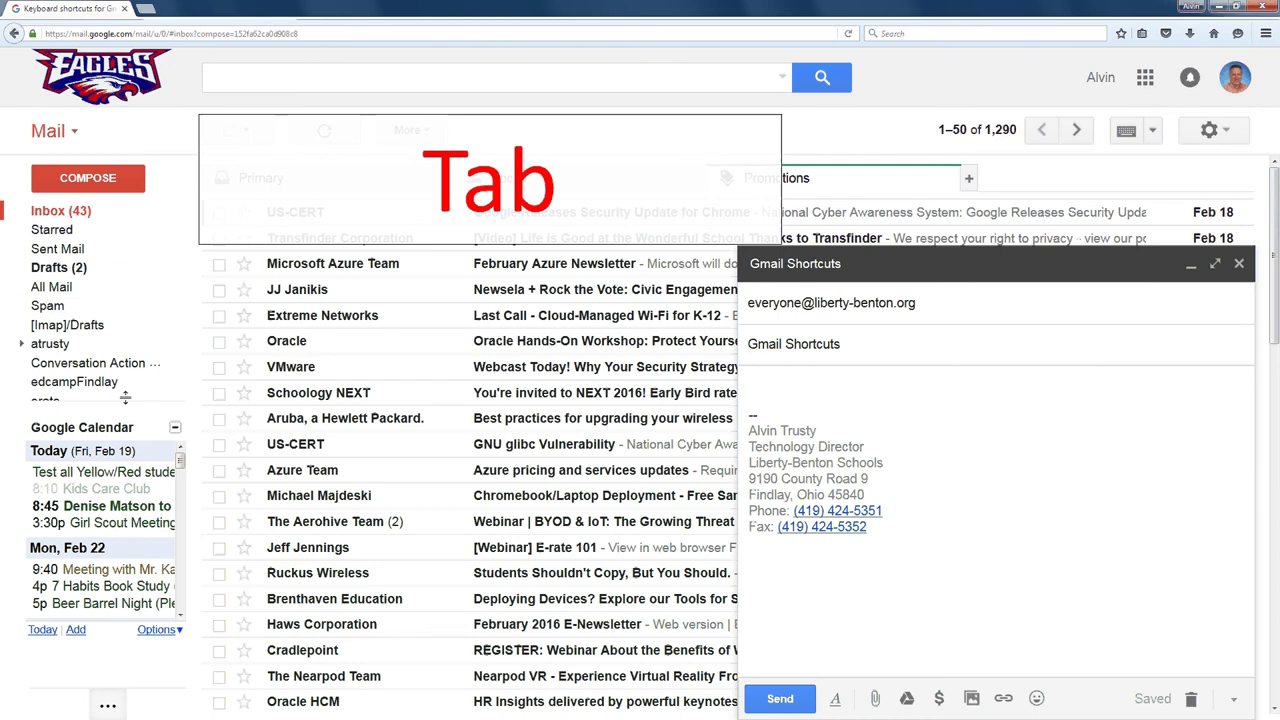
text(Good Morning,  Email involves typing.  Typing means your fingers have to be on the keyboard.  In this video, I will show you how to do most of your Gmail activities without having your hands leave the keyboard.)
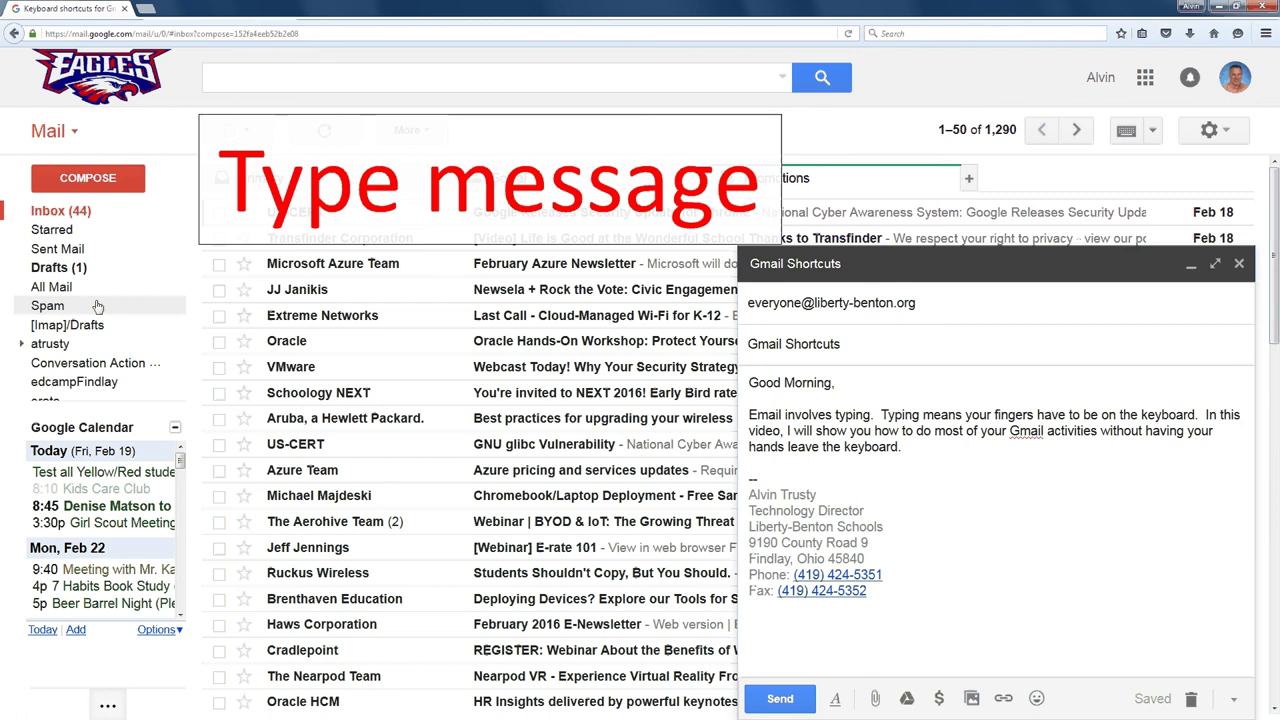
key(Tab)
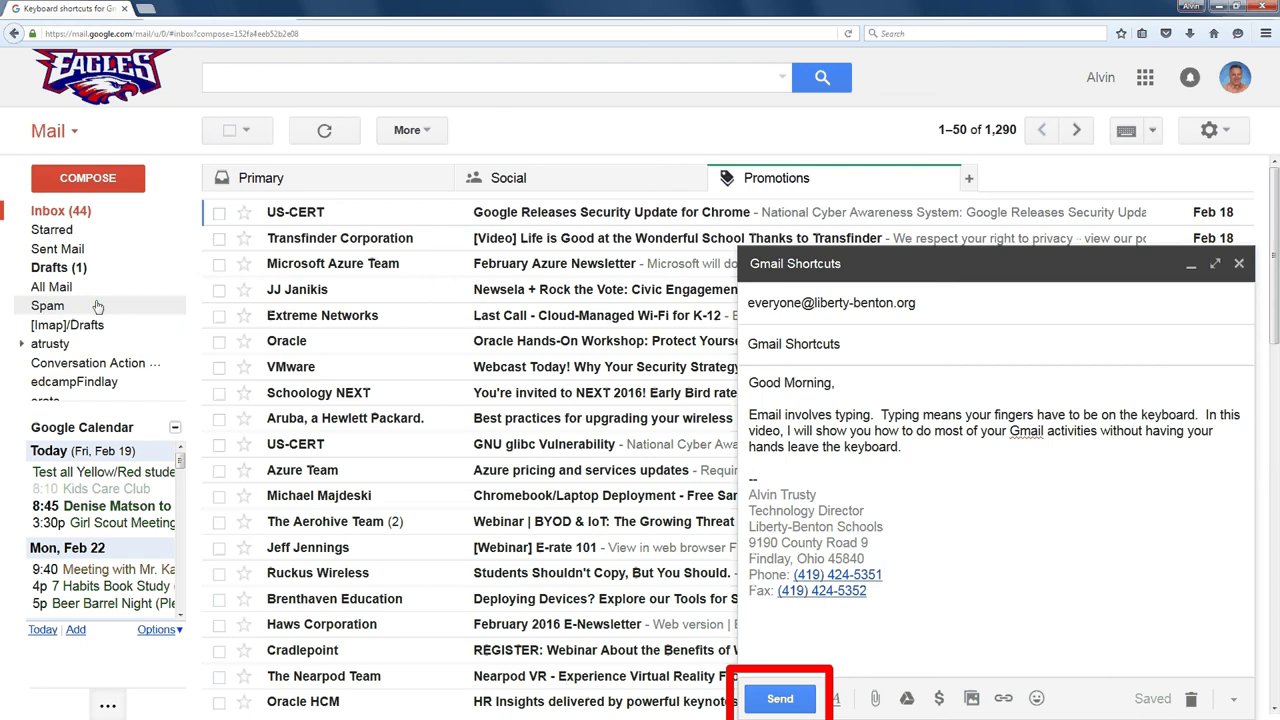
- Send the 'Gmail Shortcuts' message from the keyboard
key(Tab)
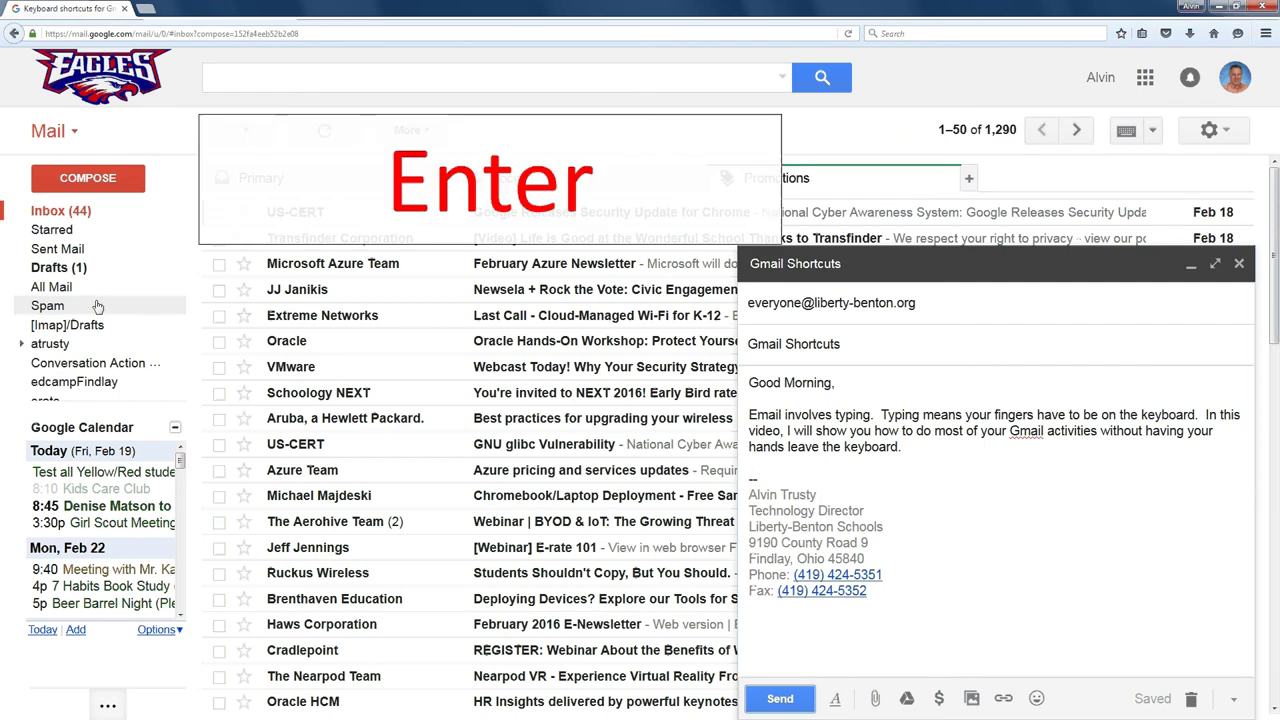
key(Return)
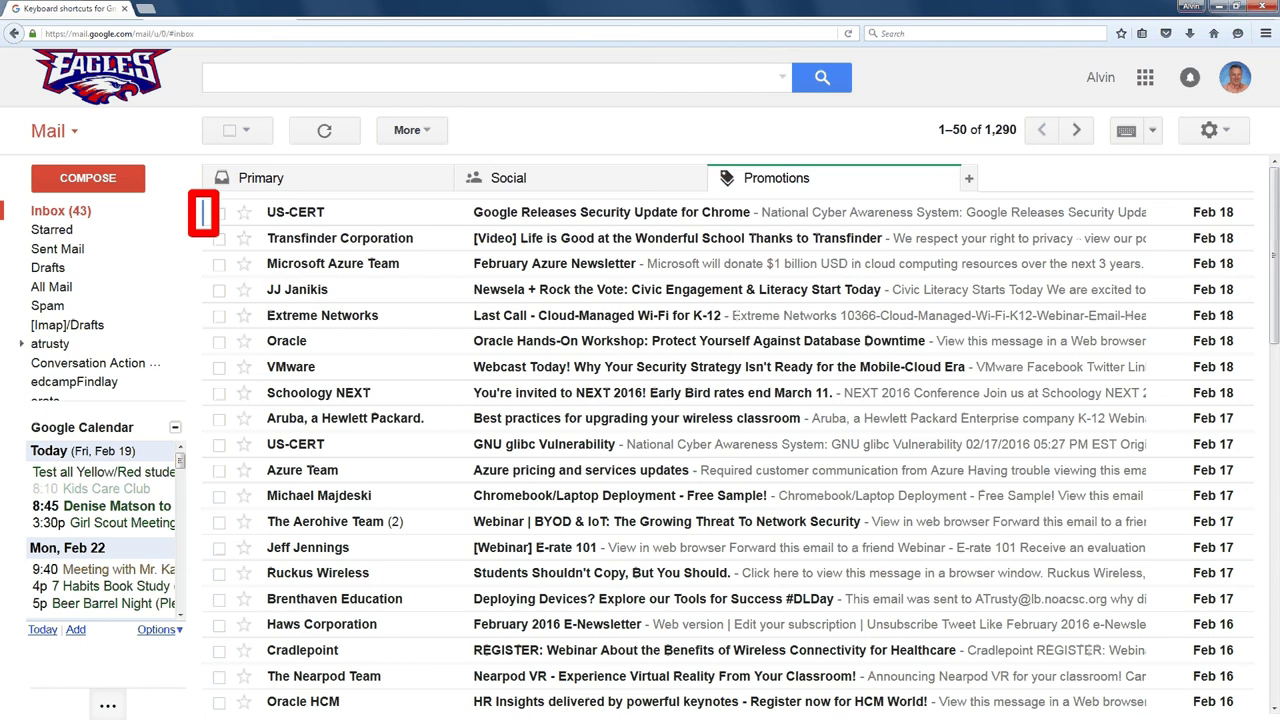
- Move through inbox conversations with J and K and open the US-CERT Chrome security update
key(j)
key(j)
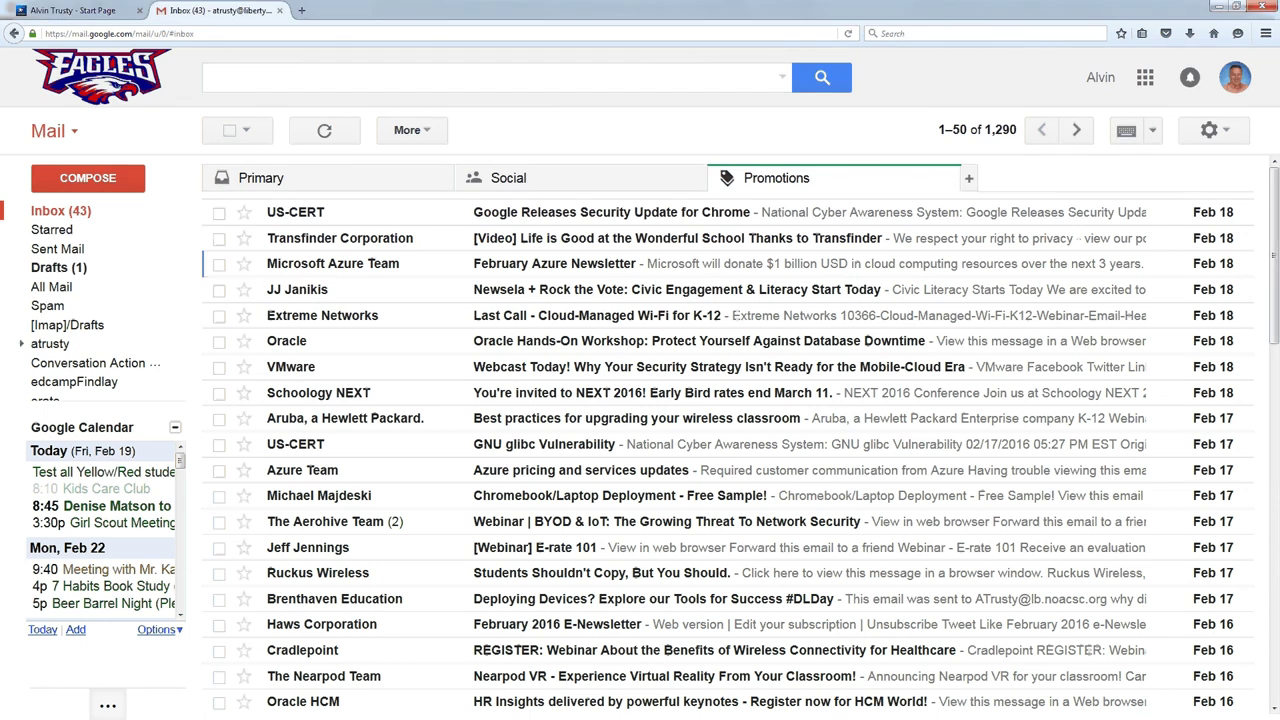
key(j)
key(k)
key(k)
key(k)
key(Return)
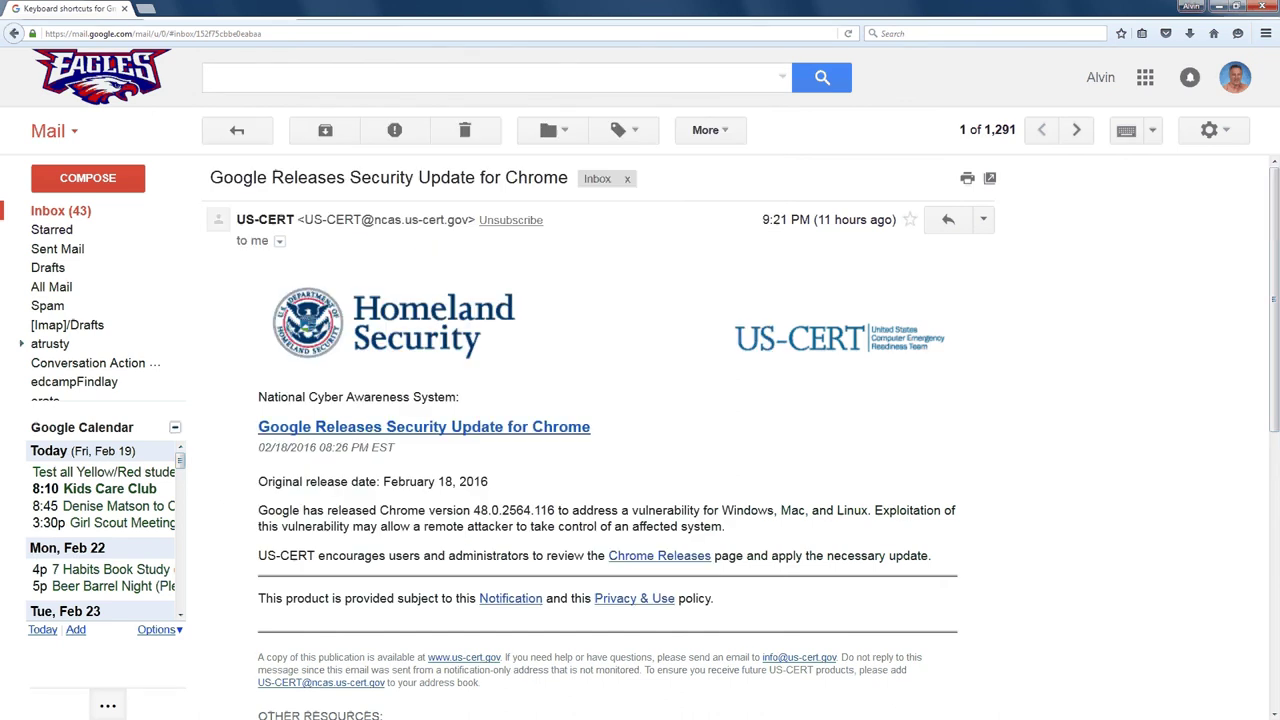
- Archive the open US-CERT Chrome security update message with the E shortcut
key(e)
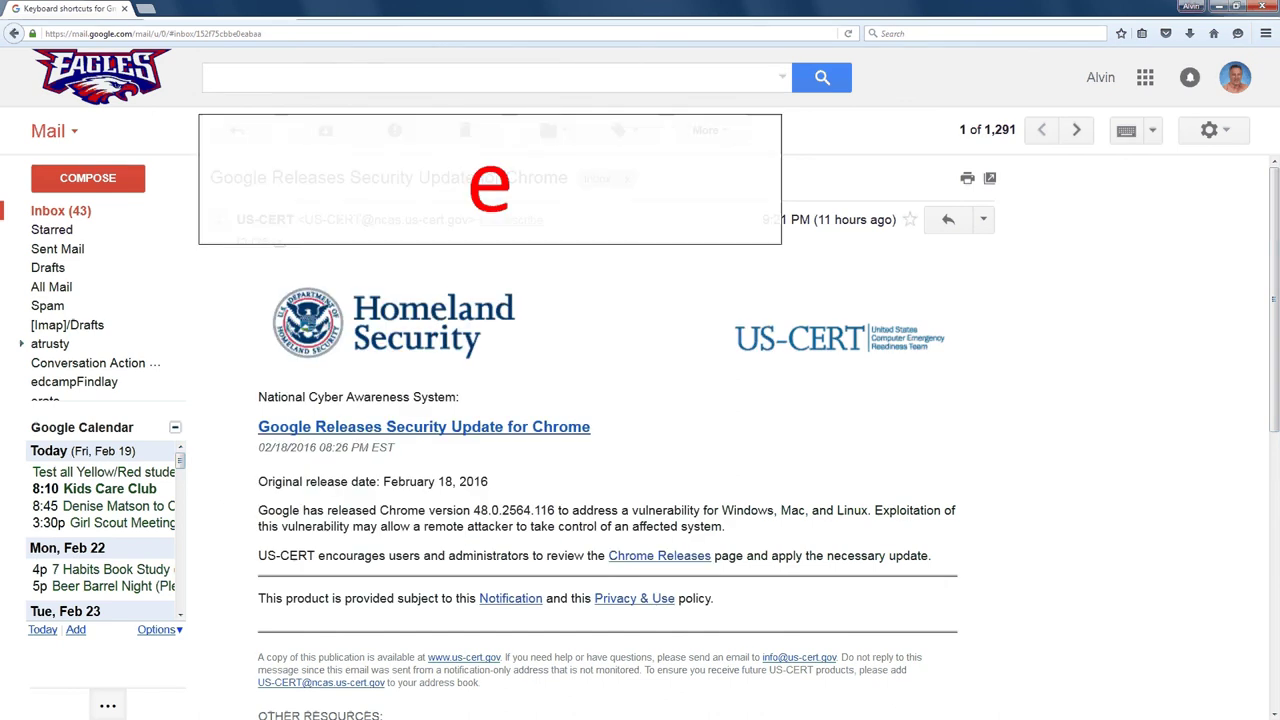